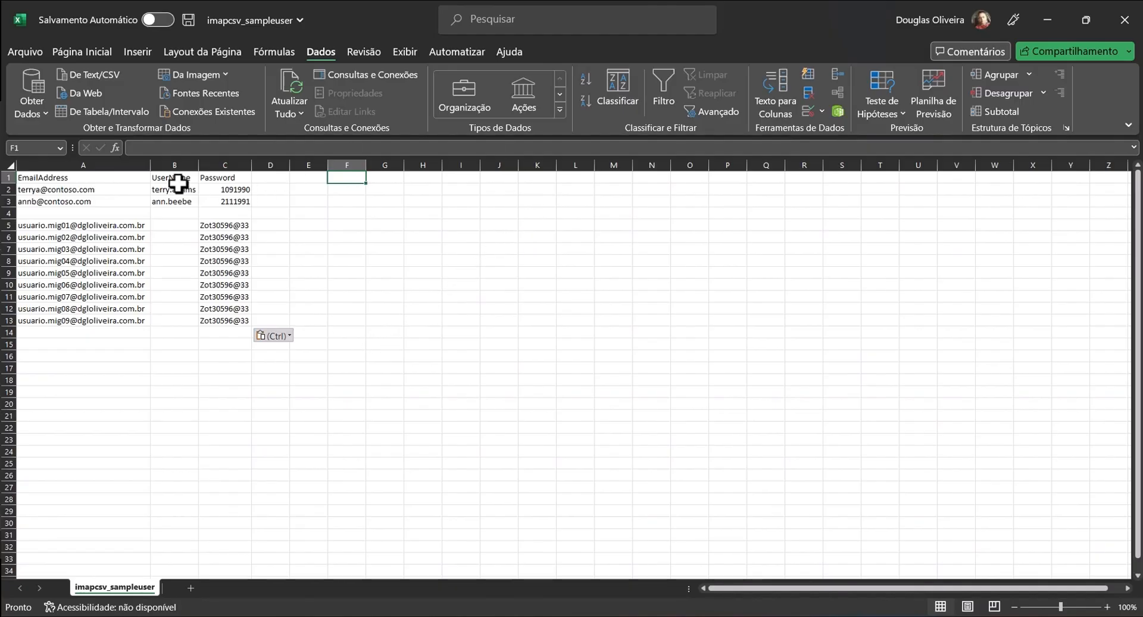
# - Fill the UserName column in rows 5 to 13 with the series usuario.mig01 through usuario.mig09
pyautogui.click(82, 174)
pyautogui.click(175, 180)
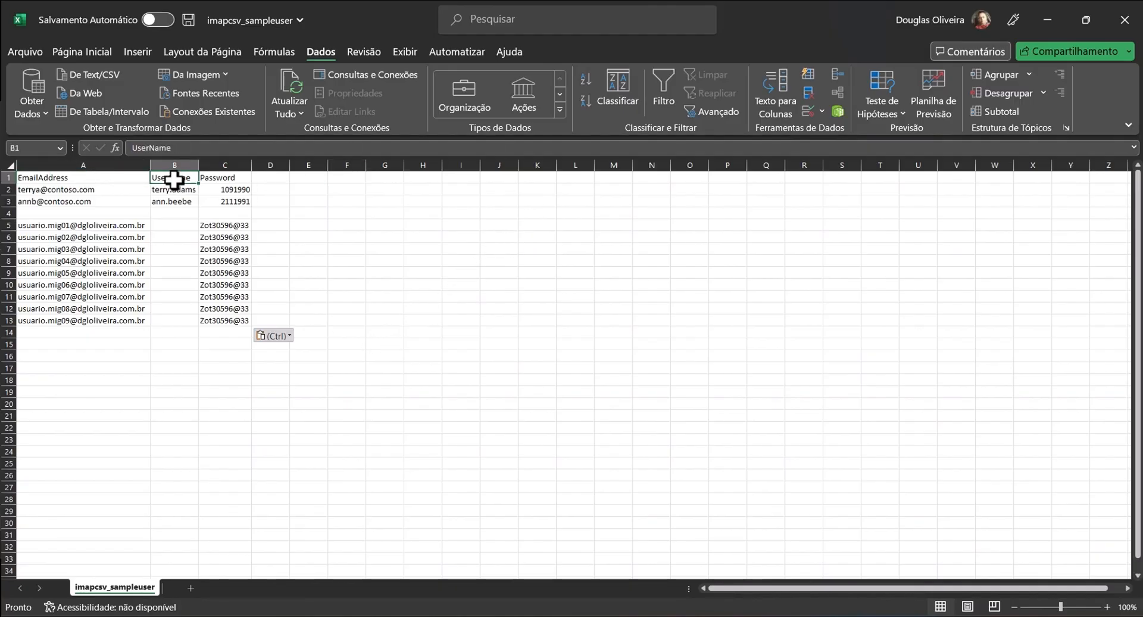
pyautogui.click(225, 179)
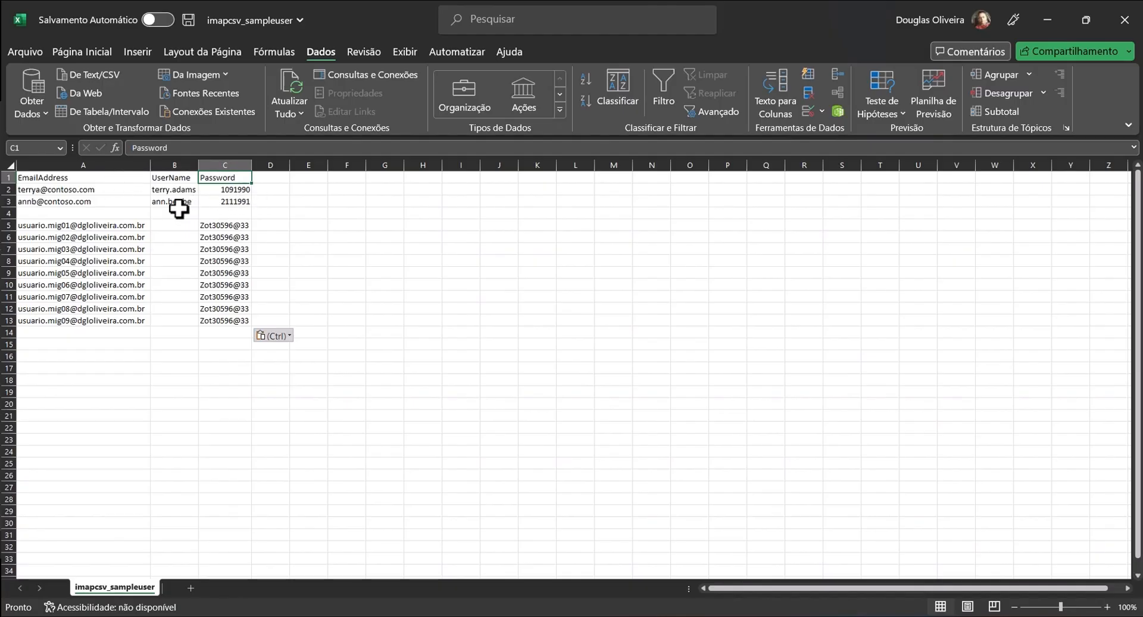
pyautogui.doubleClick(67, 225)
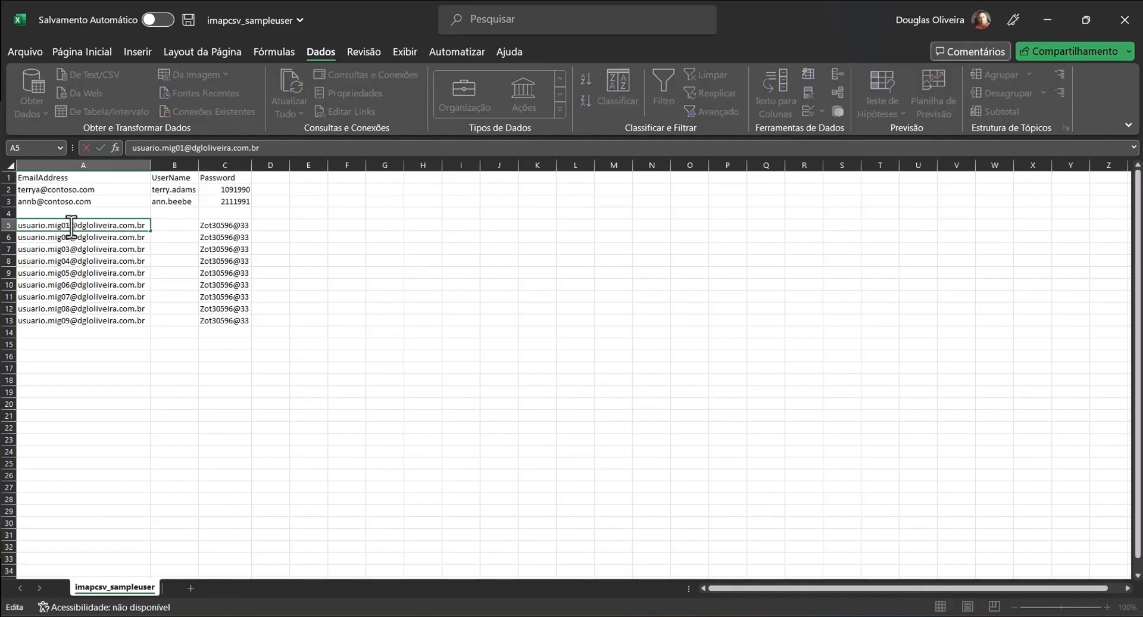
pyautogui.click(173, 249)
pyautogui.click(172, 226)
pyautogui.write('usuario.mig01')
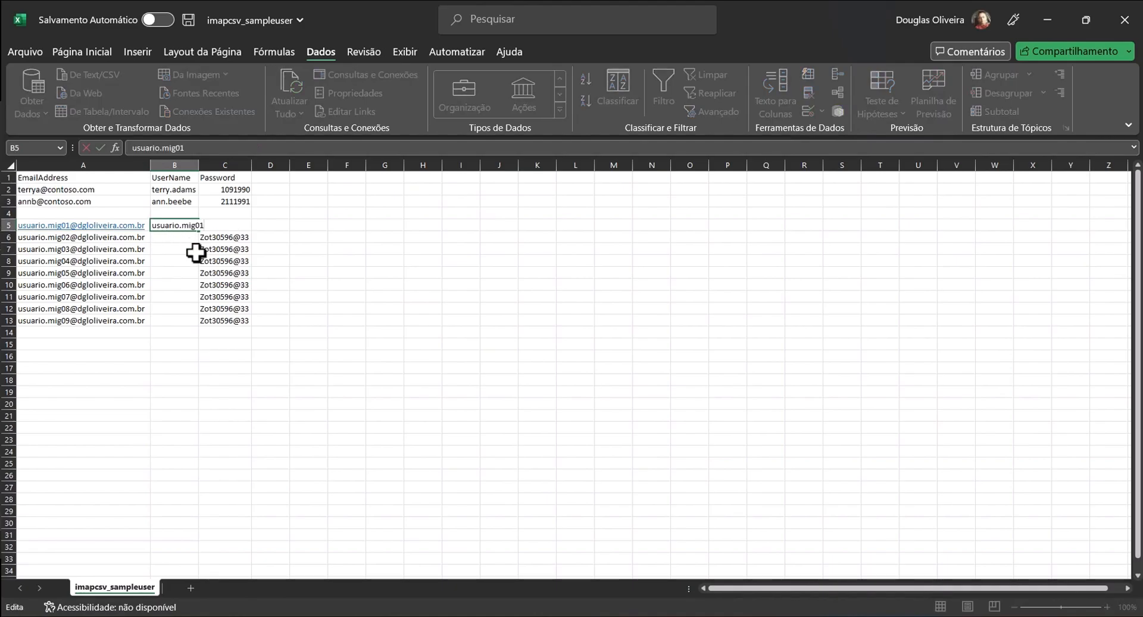
pyautogui.moveTo(198, 231); pyautogui.dragTo(202, 329)
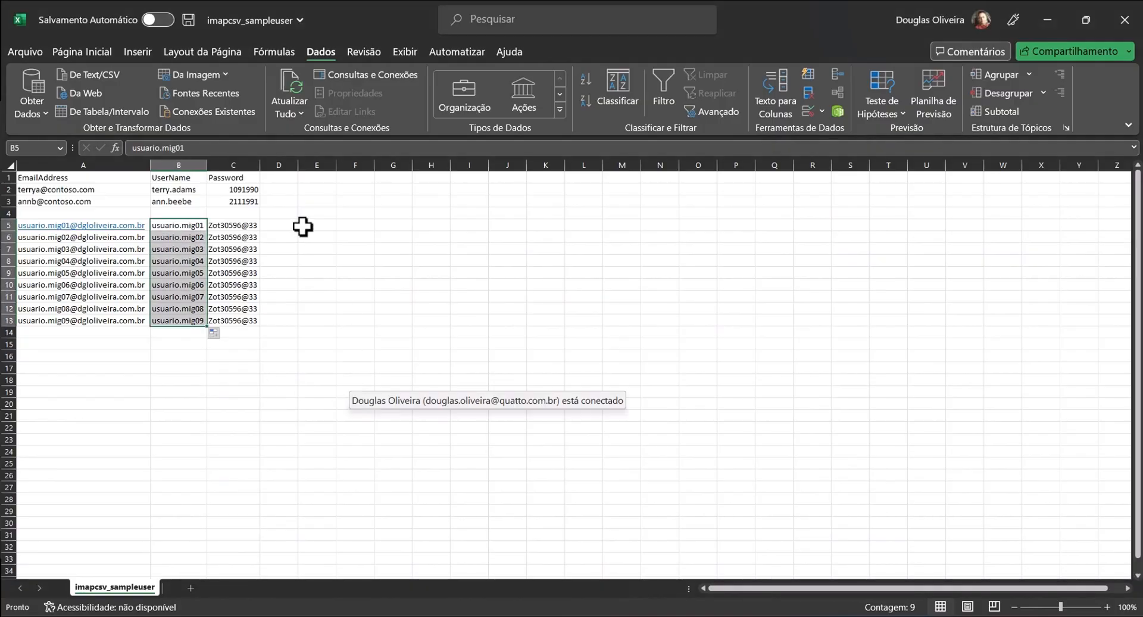
# - Delete rows 2 to 4, containing the two contoso.com sample users and the blank row
pyautogui.click(110, 201)
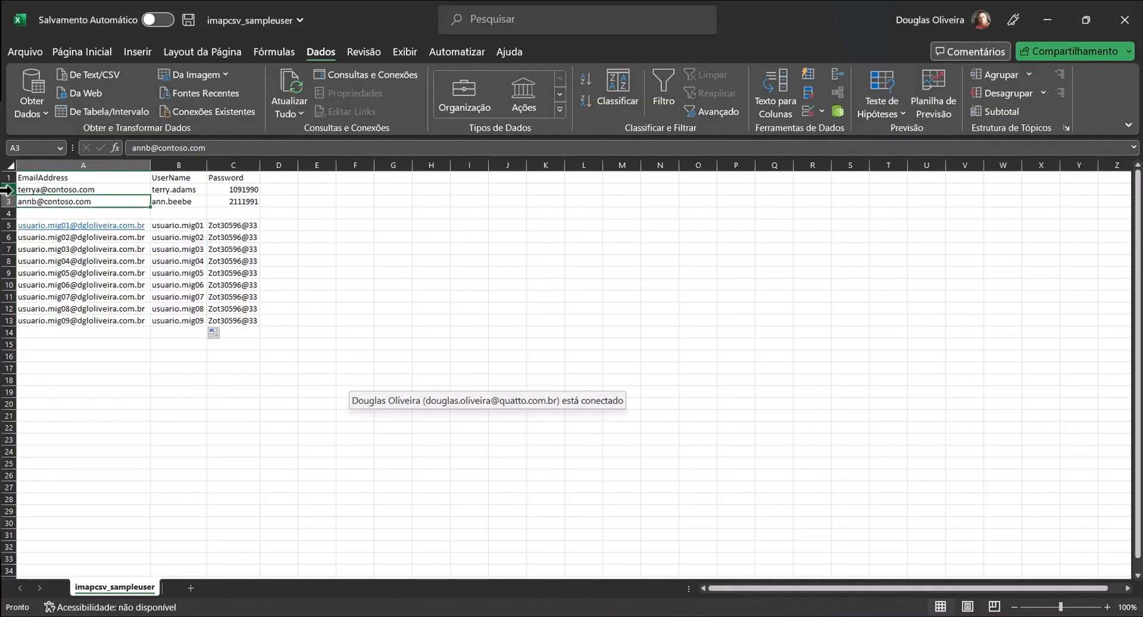
pyautogui.moveTo(7, 190); pyautogui.dragTo(12, 207)
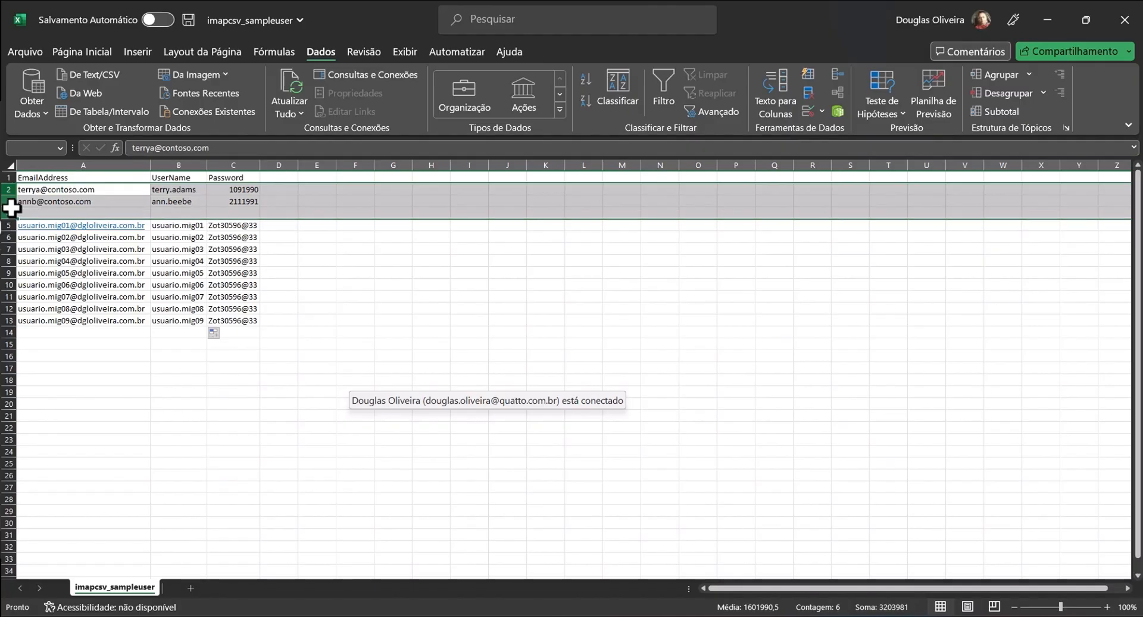
pyautogui.rightClick(12, 207)
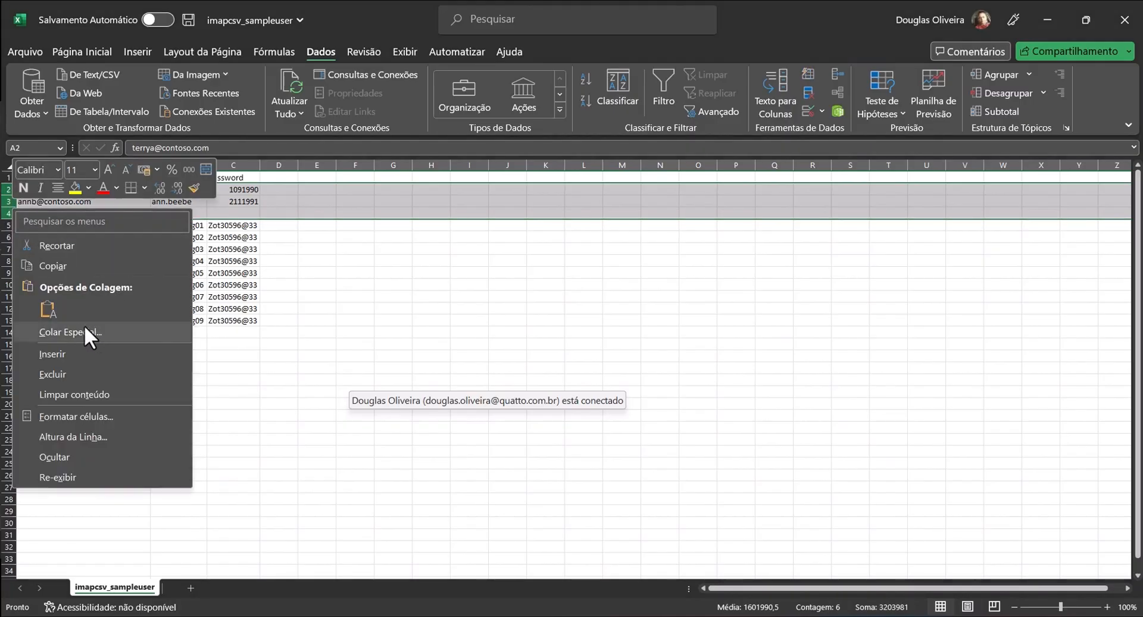
pyautogui.click(60, 373)
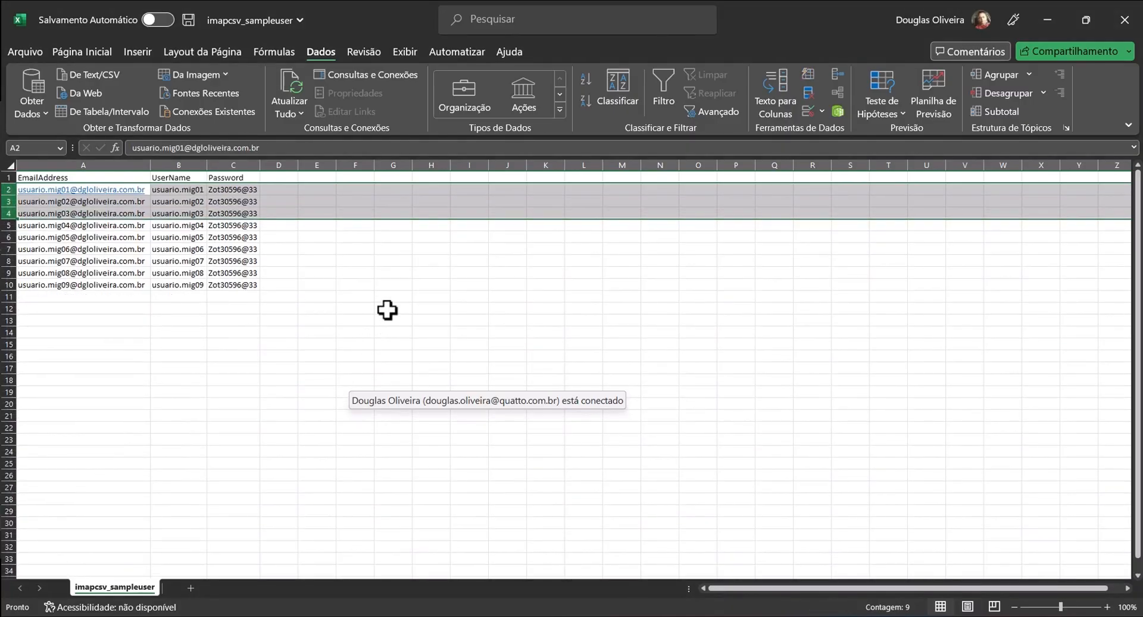
pyautogui.click(387, 310)
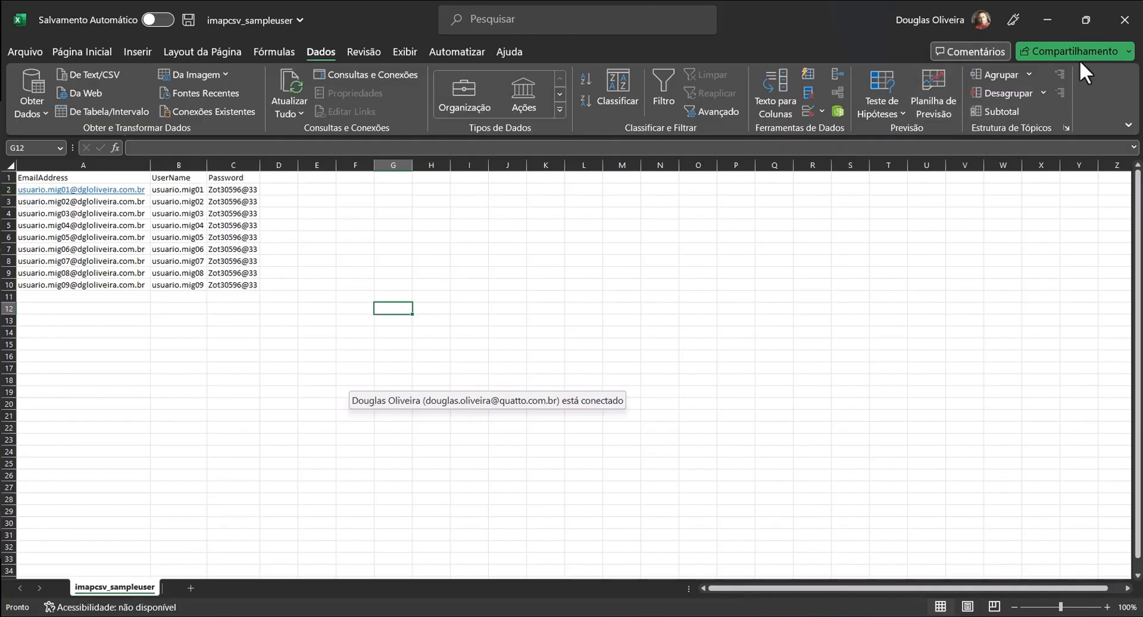
# - Close the workbook, saving the changes as the comma-separated CSV file imapcsv_sampleuser_v2 in the Downloads folder
pyautogui.click(850, 296)
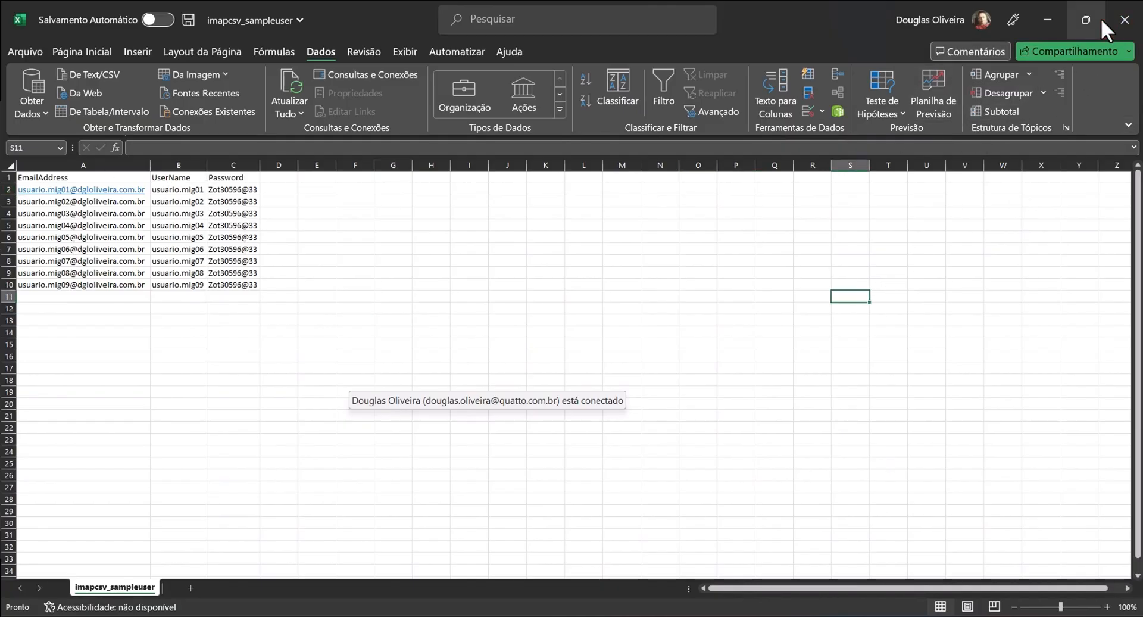
pyautogui.click(1124, 21)
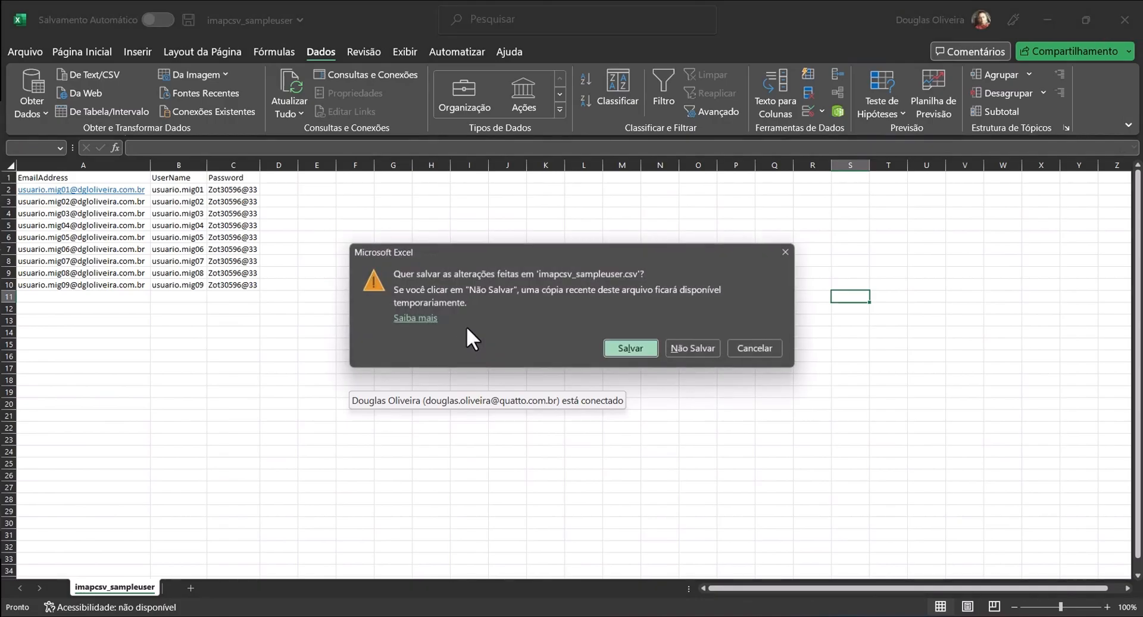
pyautogui.click(632, 348)
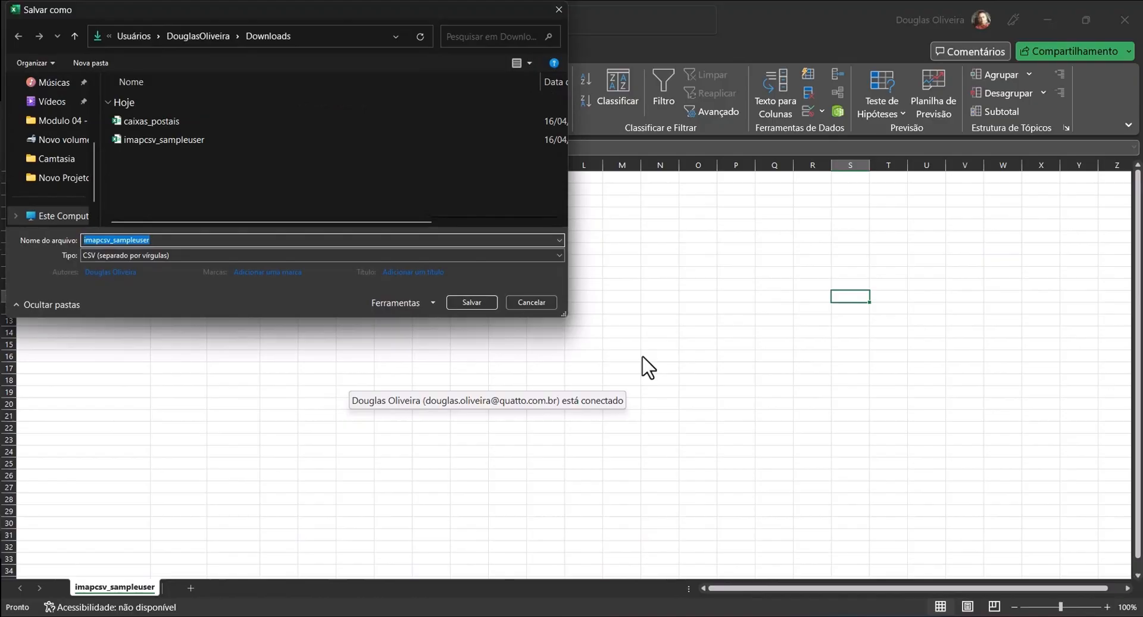
pyautogui.click(171, 240)
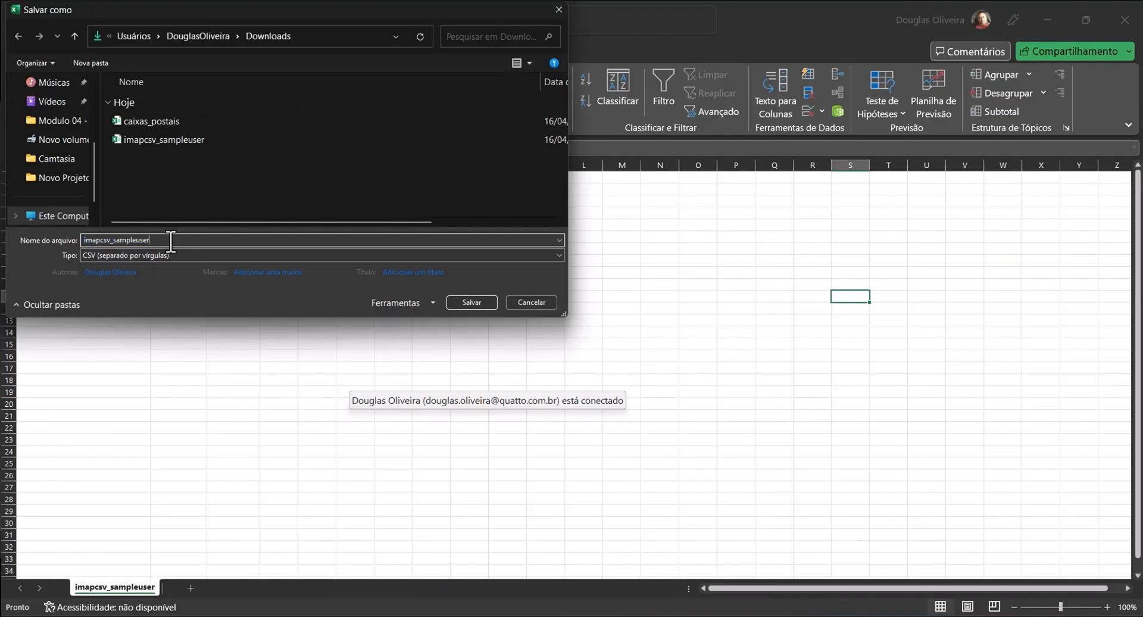
pyautogui.write('_v2')
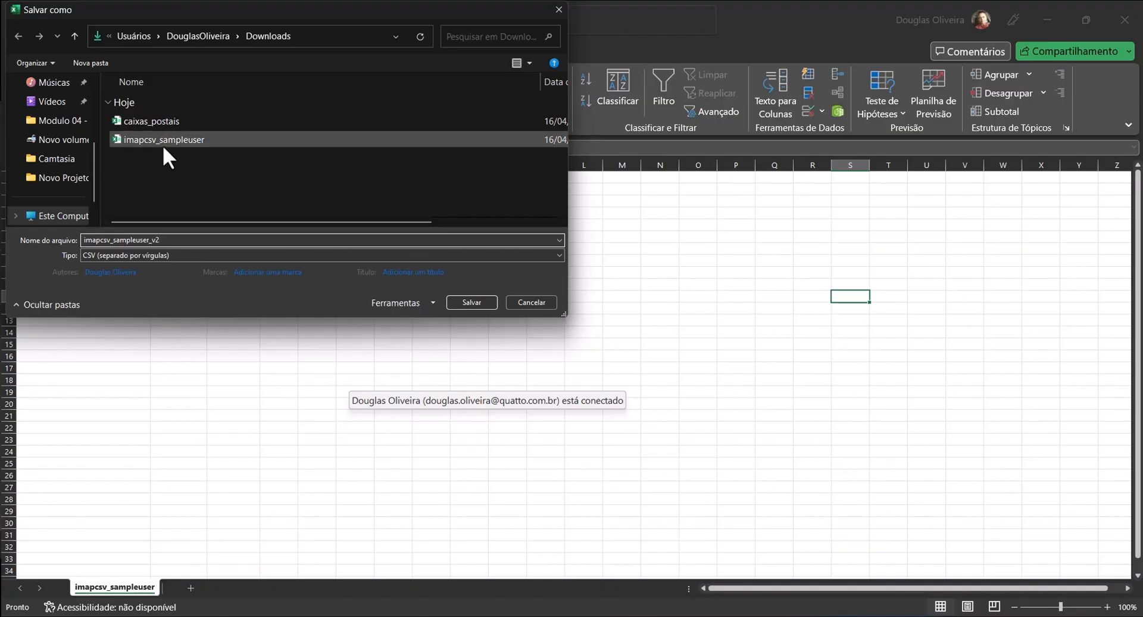
pyautogui.moveTo(171, 241); pyautogui.dragTo(80, 244)
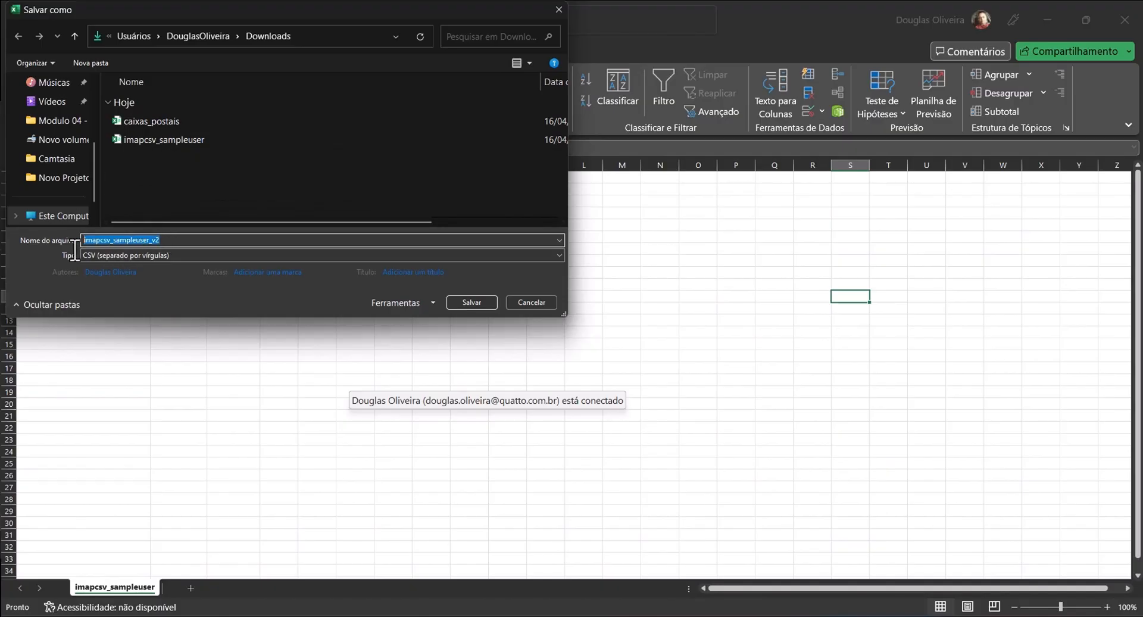
pyautogui.moveTo(182, 242); pyautogui.dragTo(153, 240)
pyautogui.click(475, 301)
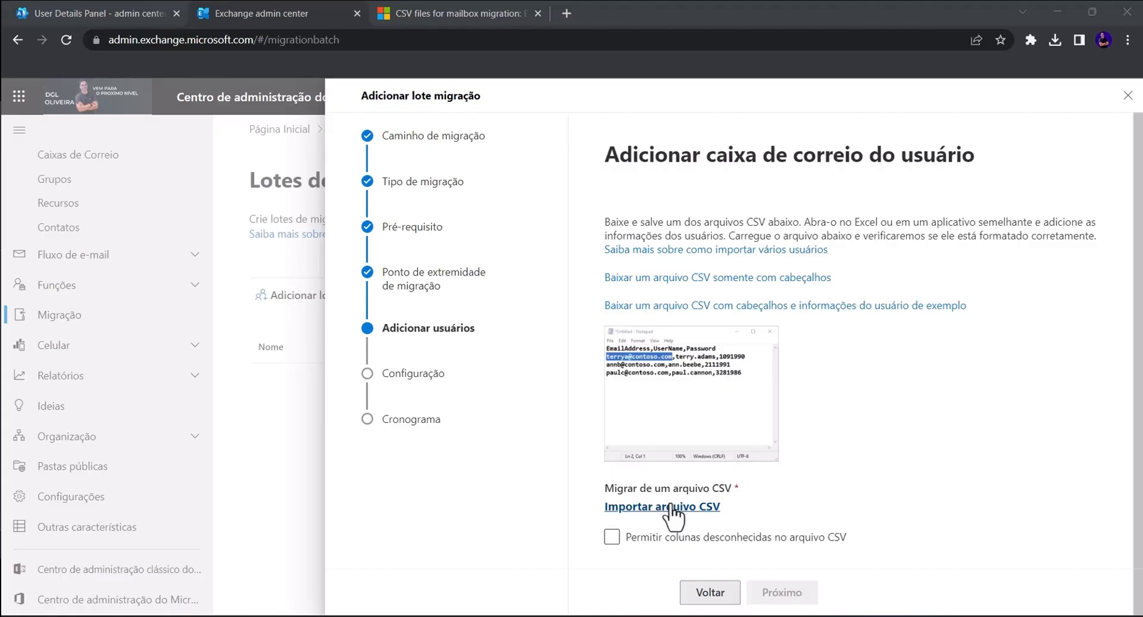
# - Import imapcsv_sampleuser_v2 as the migration batch's user CSV and continue to the configuration settings
pyautogui.click(710, 507)
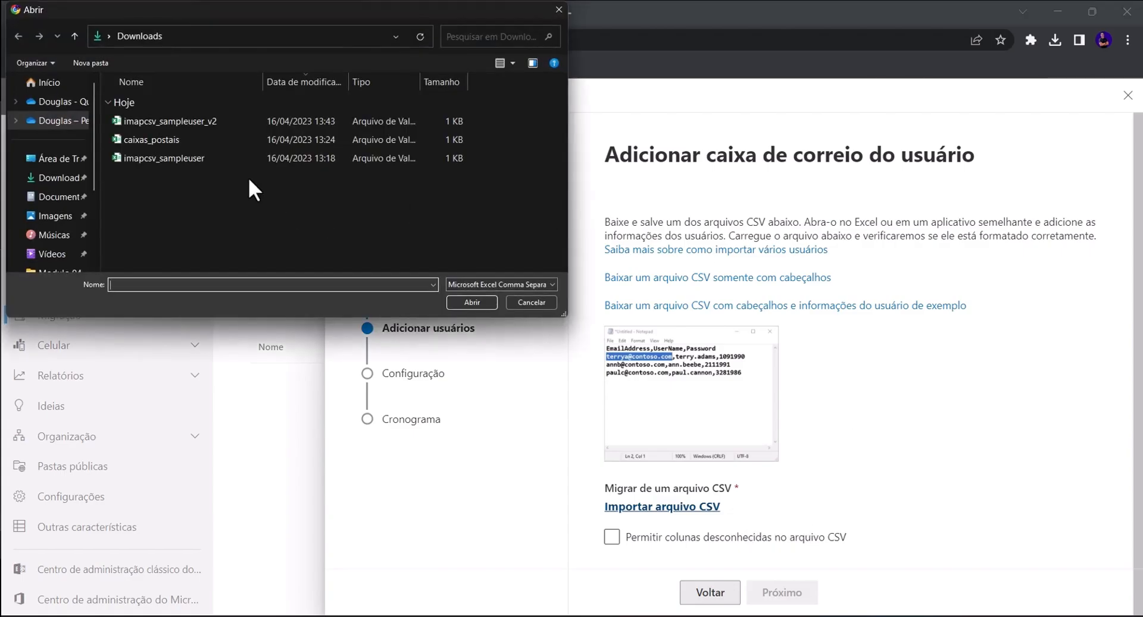
pyautogui.click(178, 123)
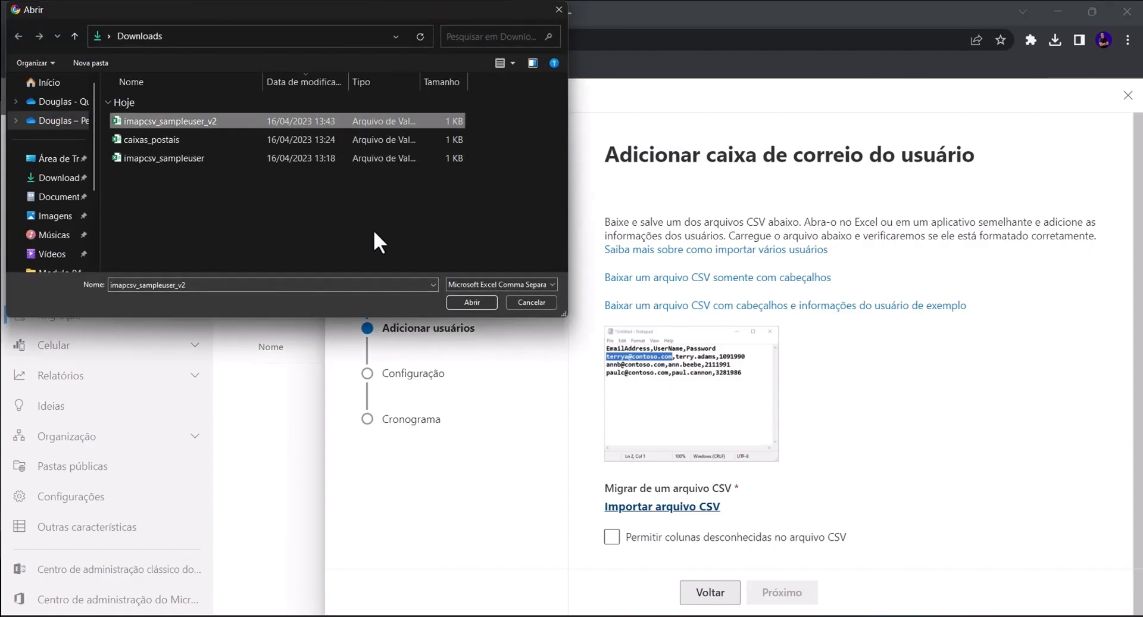
pyautogui.click(471, 301)
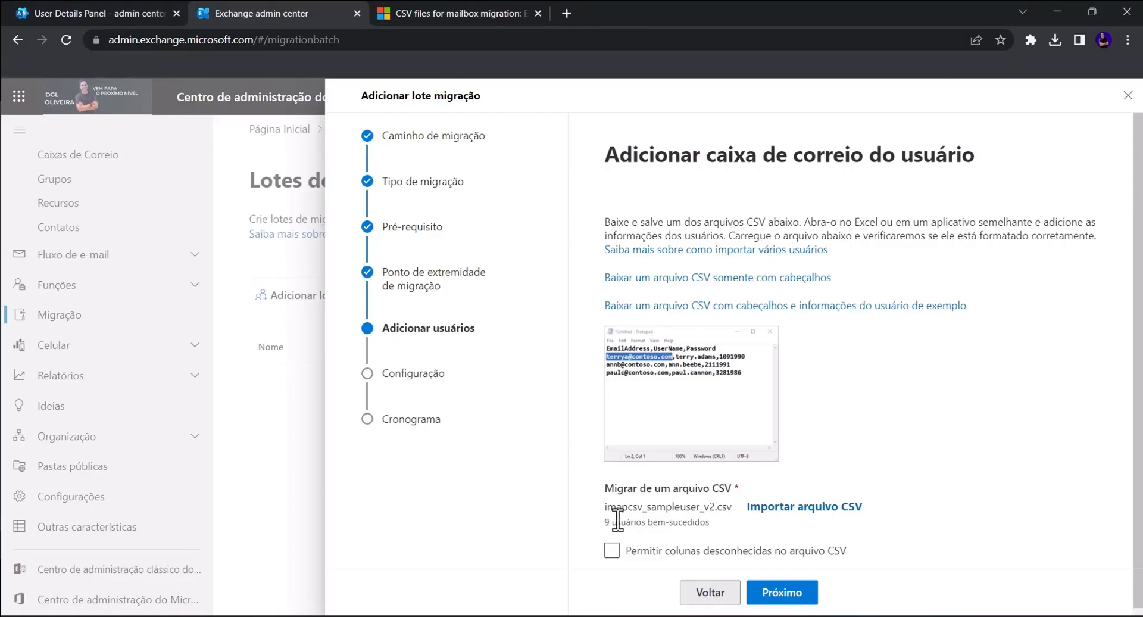
pyautogui.moveTo(603, 523); pyautogui.dragTo(711, 528)
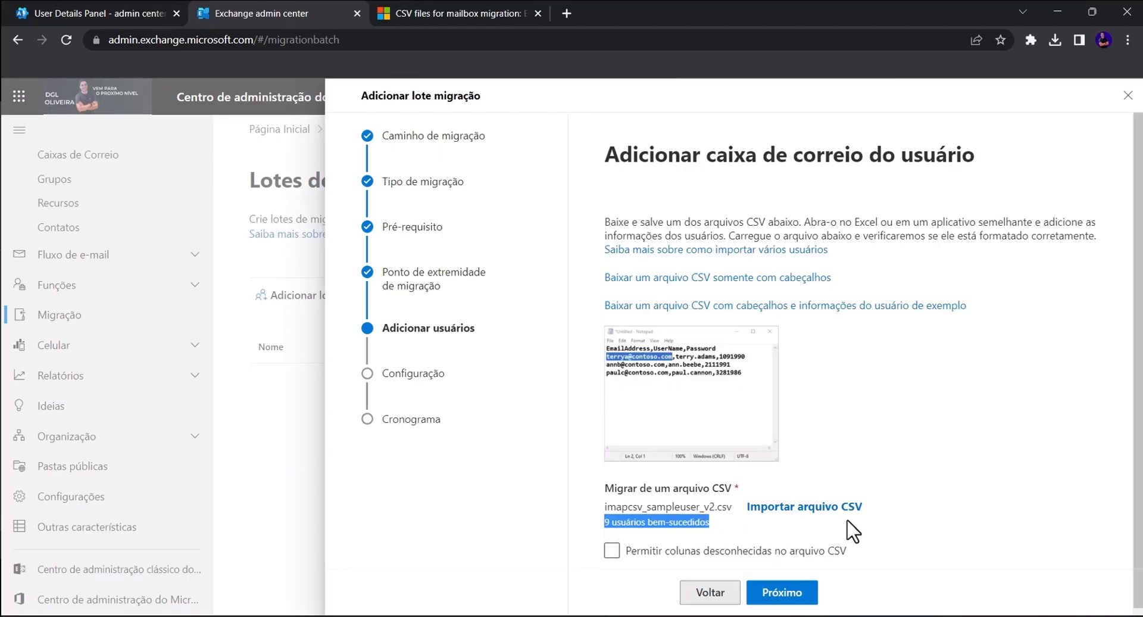
pyautogui.click(613, 554)
pyautogui.click(792, 555)
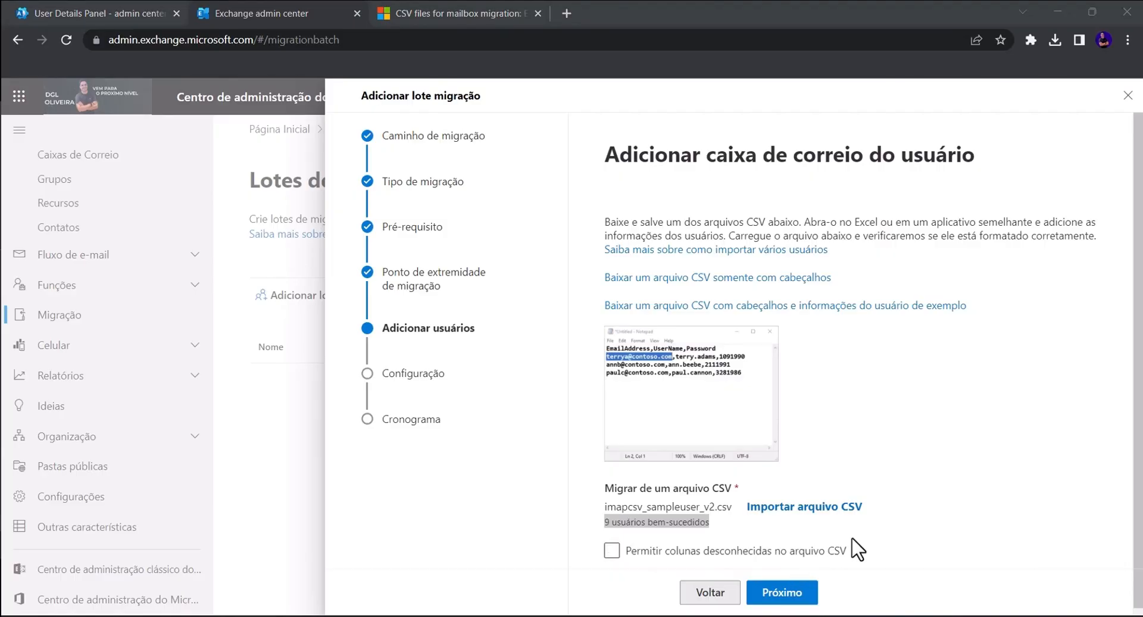
pyautogui.click(726, 556)
pyautogui.click(805, 593)
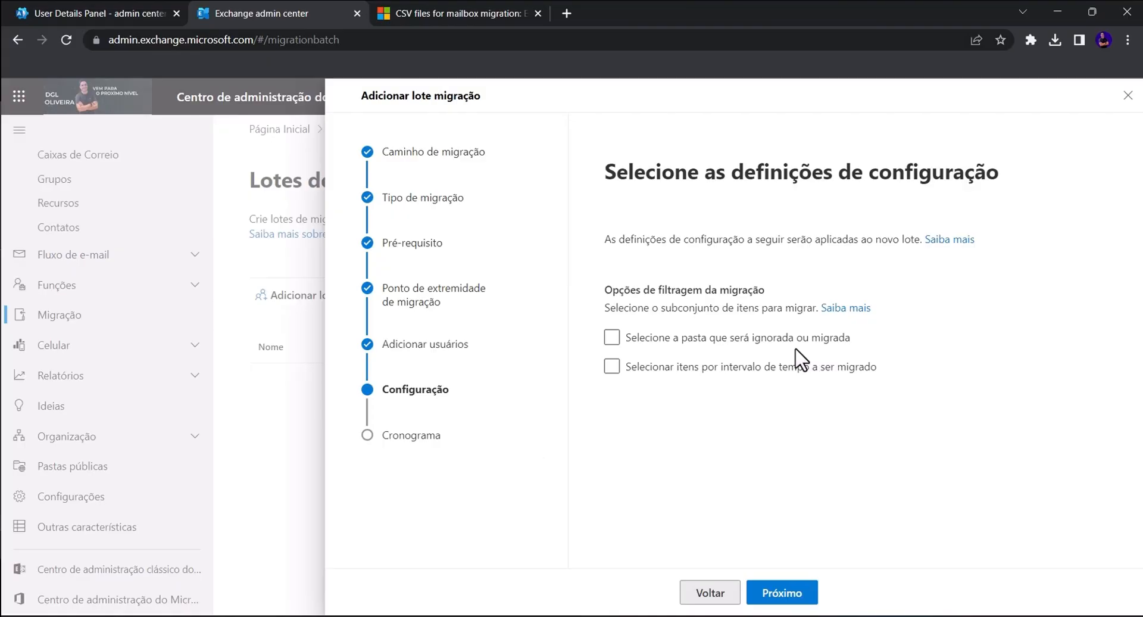
# - Enable folder filtering for the migration and add "lixo eletronico" and "Lixeira" as excluded folders
pyautogui.click(612, 338)
pyautogui.click(723, 396)
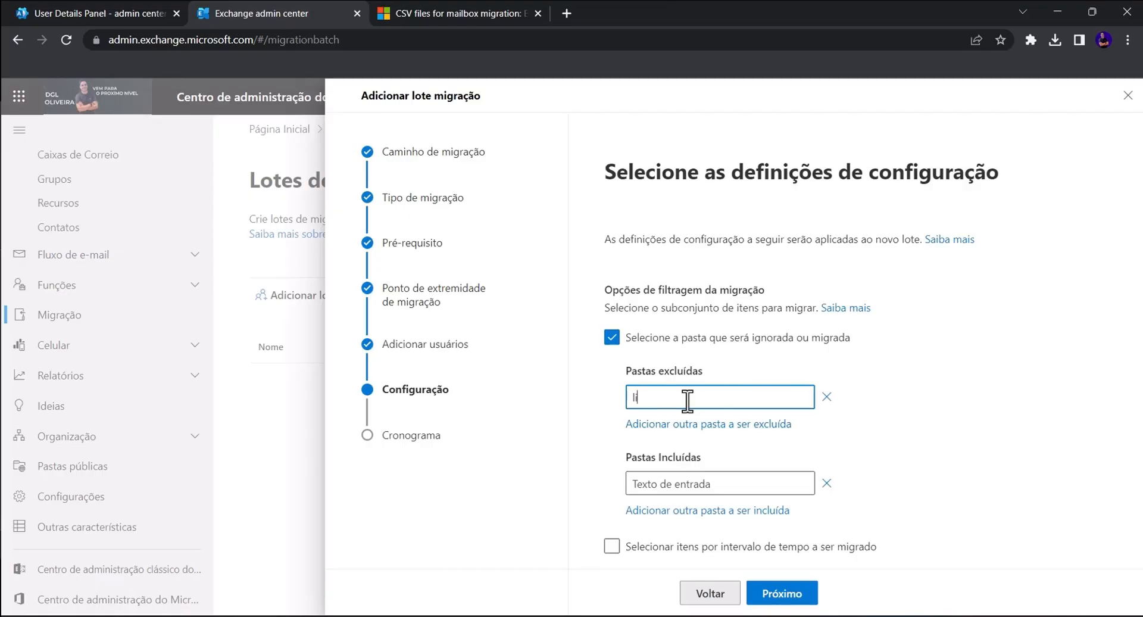
pyautogui.write('lixoeletronico')
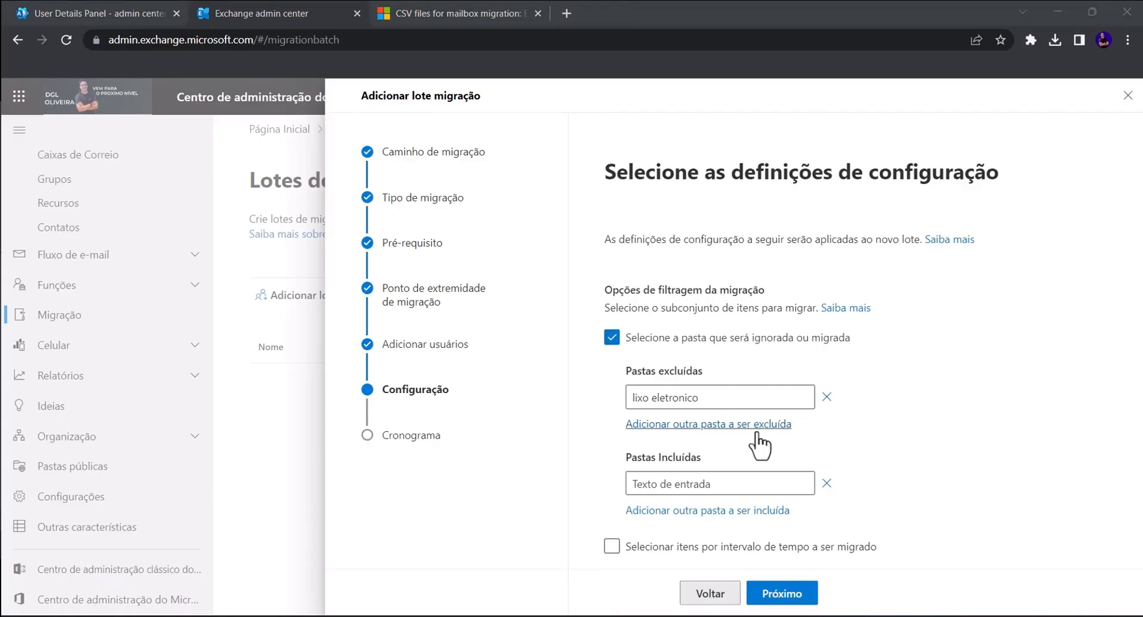
pyautogui.click(725, 428)
pyautogui.click(726, 428)
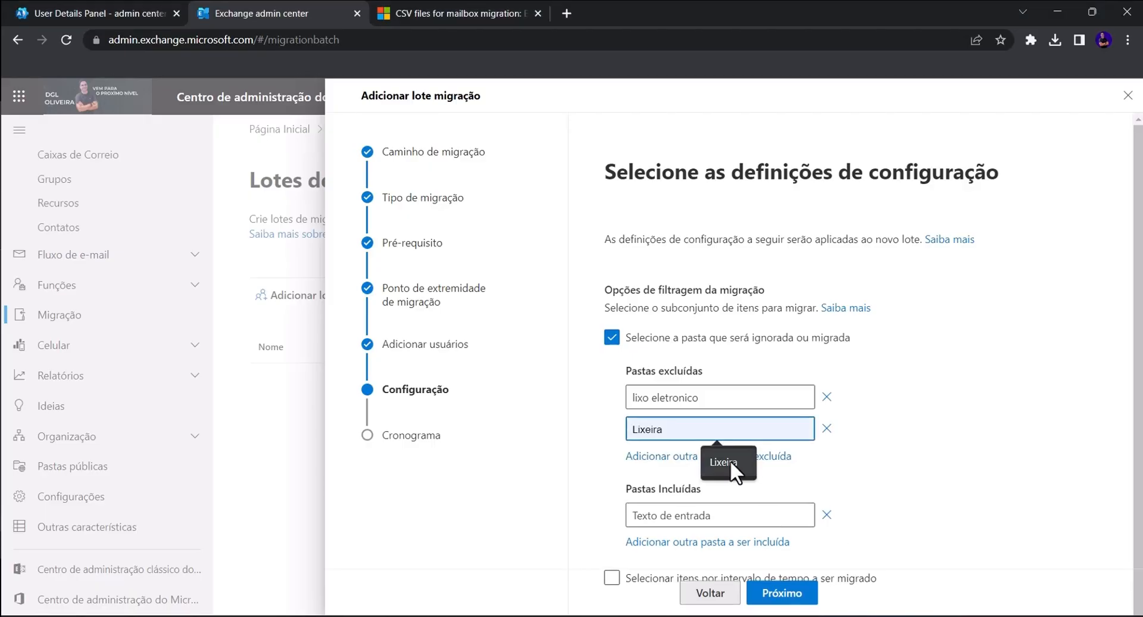
pyautogui.click(729, 460)
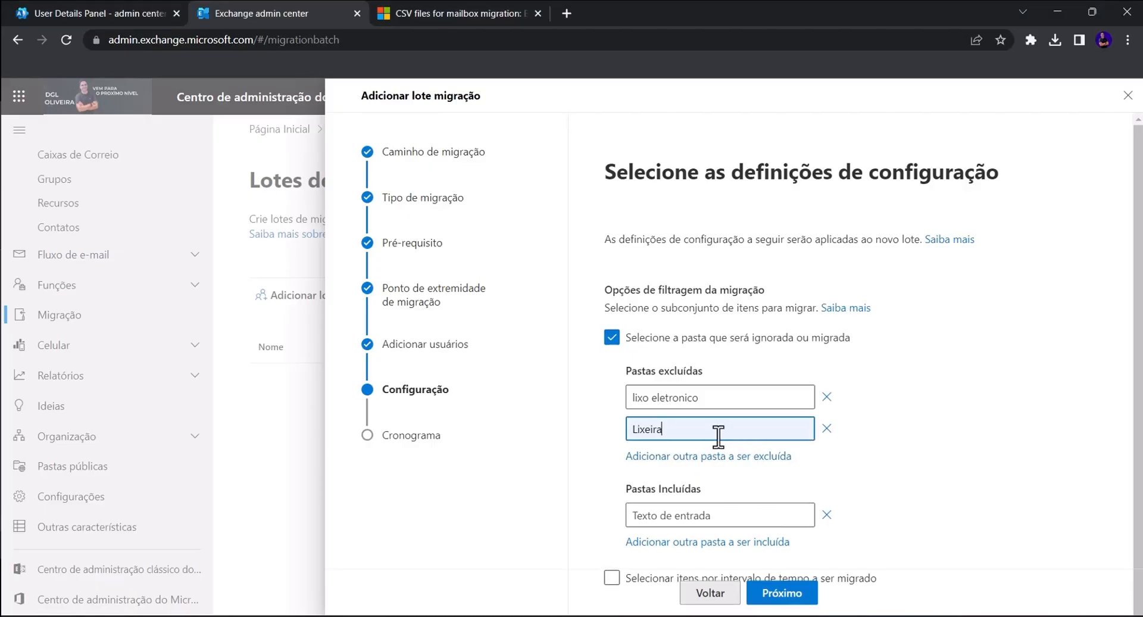
pyautogui.click(926, 489)
# - Remove both excluded folders and turn off the migration's folder filtering option
pyautogui.scroll(-1, 892, 440)
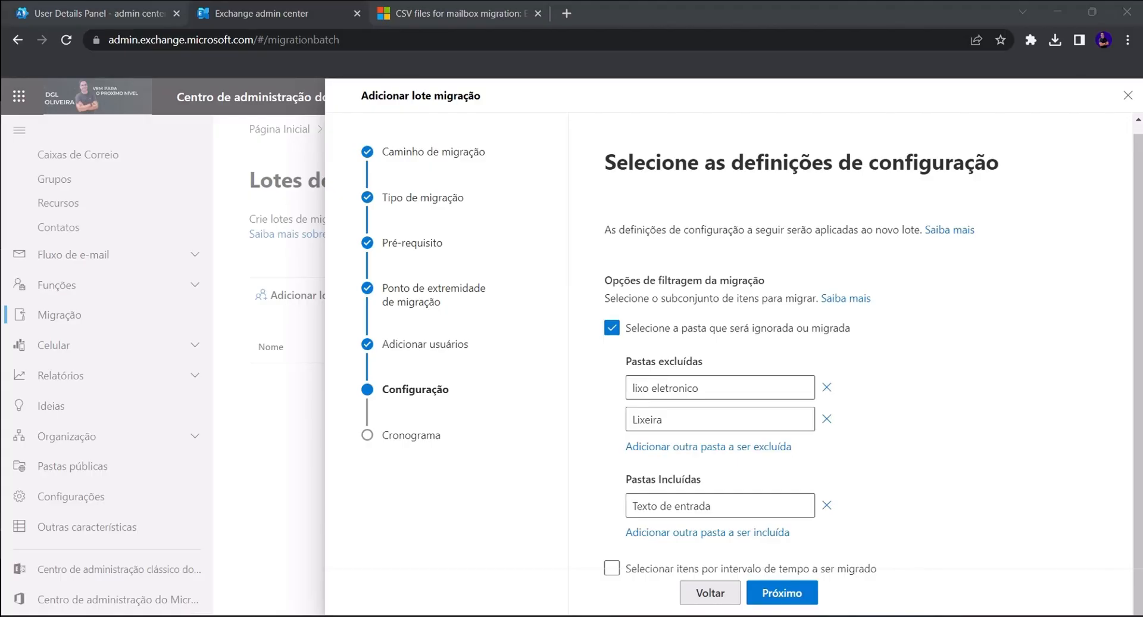
pyautogui.scroll(-1, 666, 458)
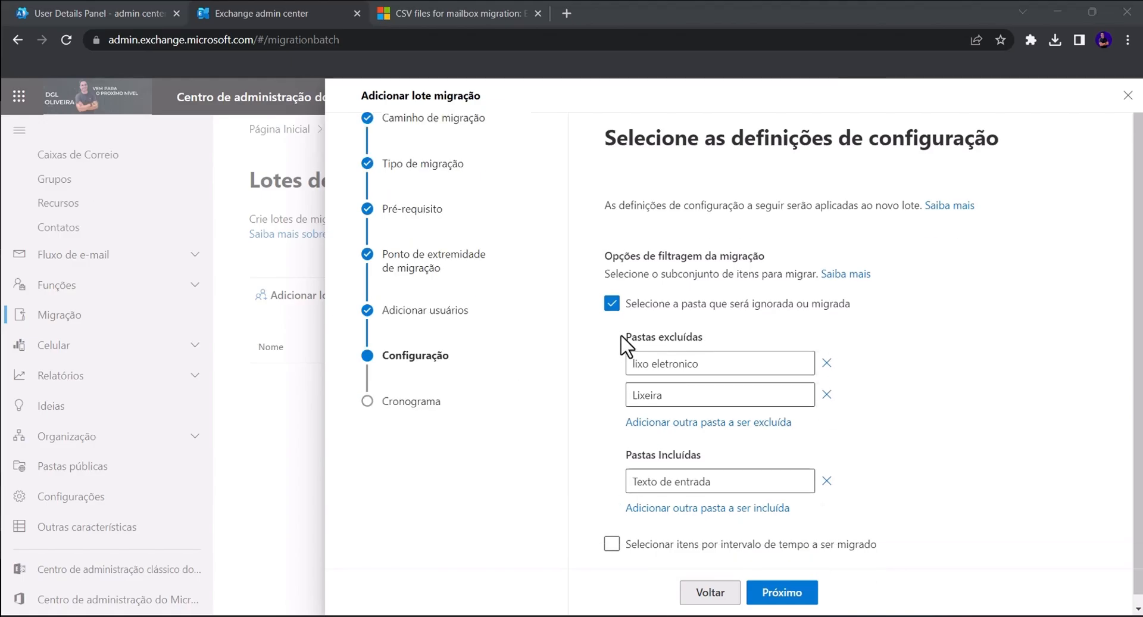
pyautogui.click(826, 393)
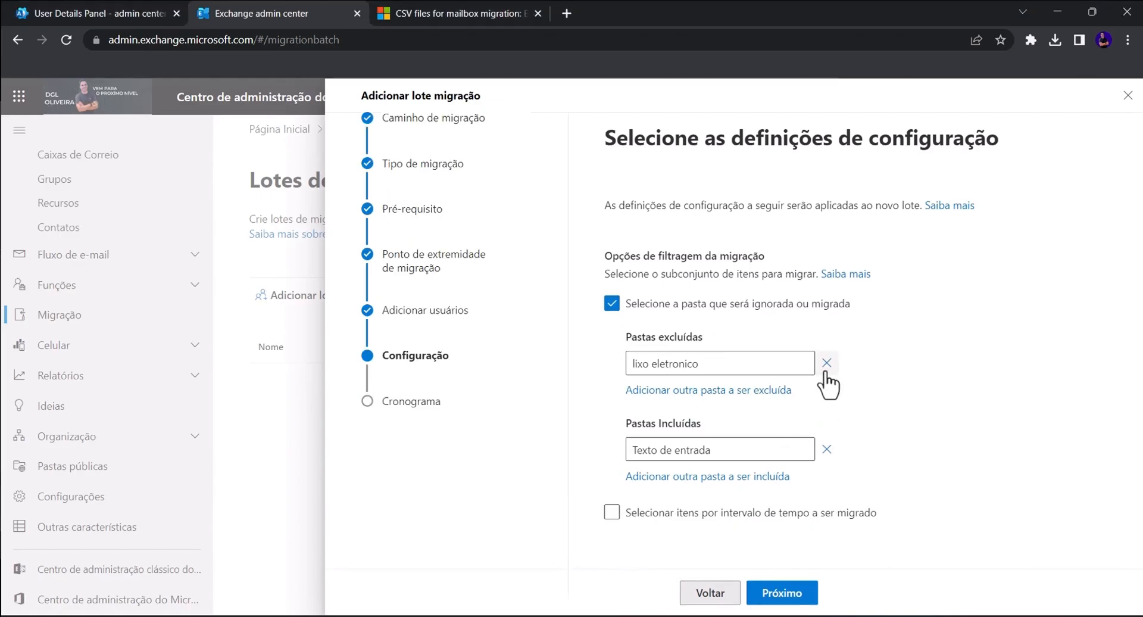
pyautogui.click(826, 363)
pyautogui.click(611, 313)
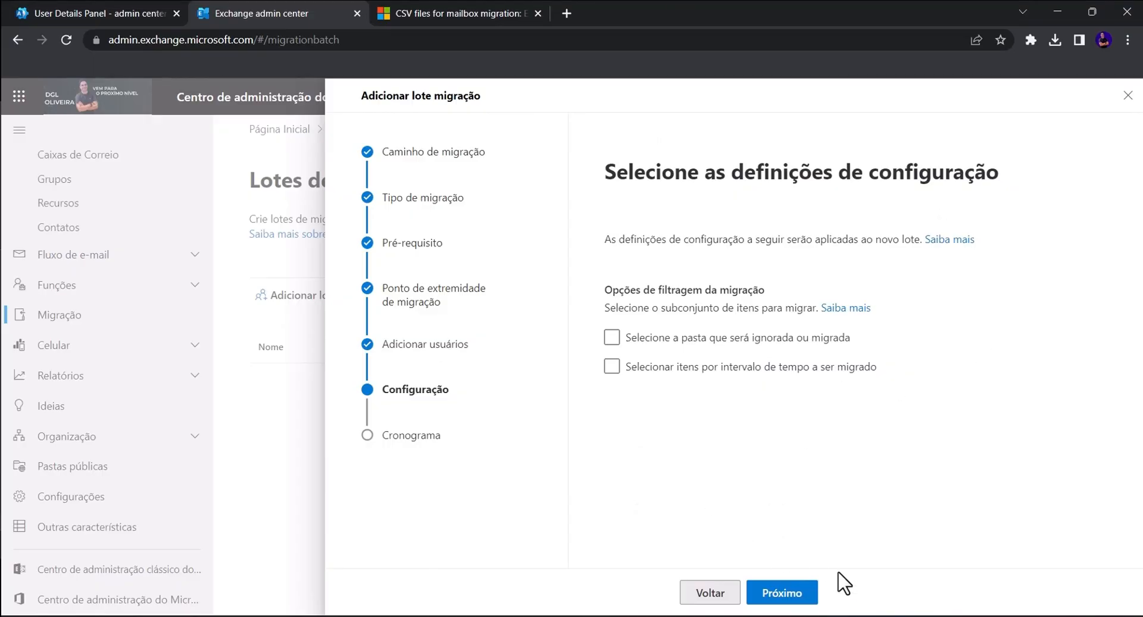
# - Continue to the batch schedule and set the migration start to "Iniciar o lote automaticamente após o período"
pyautogui.click(780, 592)
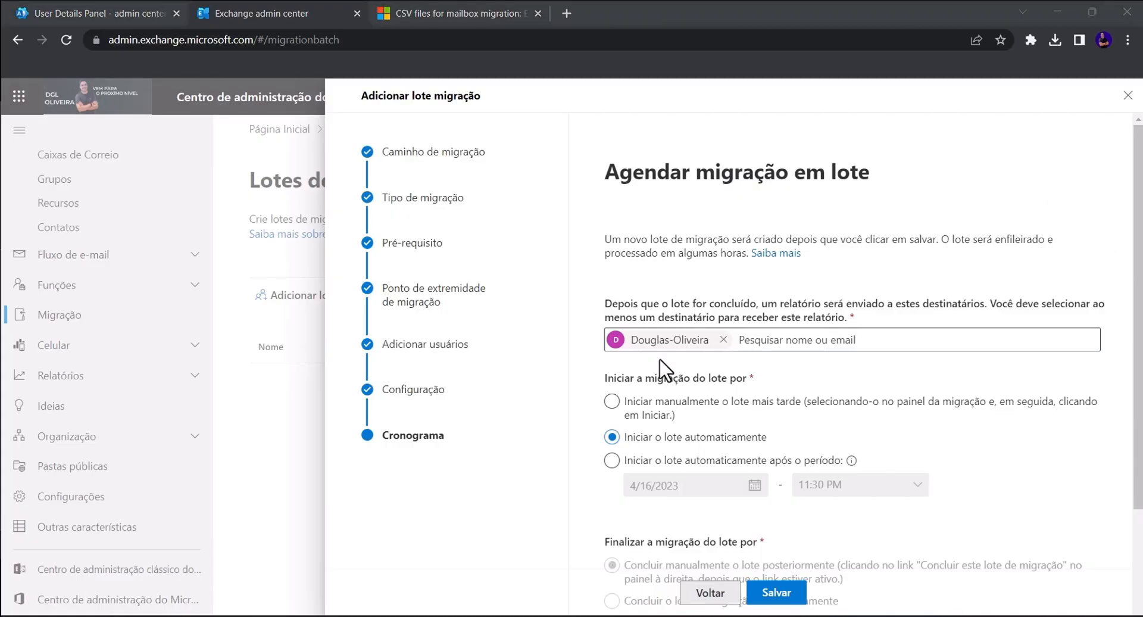
pyautogui.scroll(-1, 674, 392)
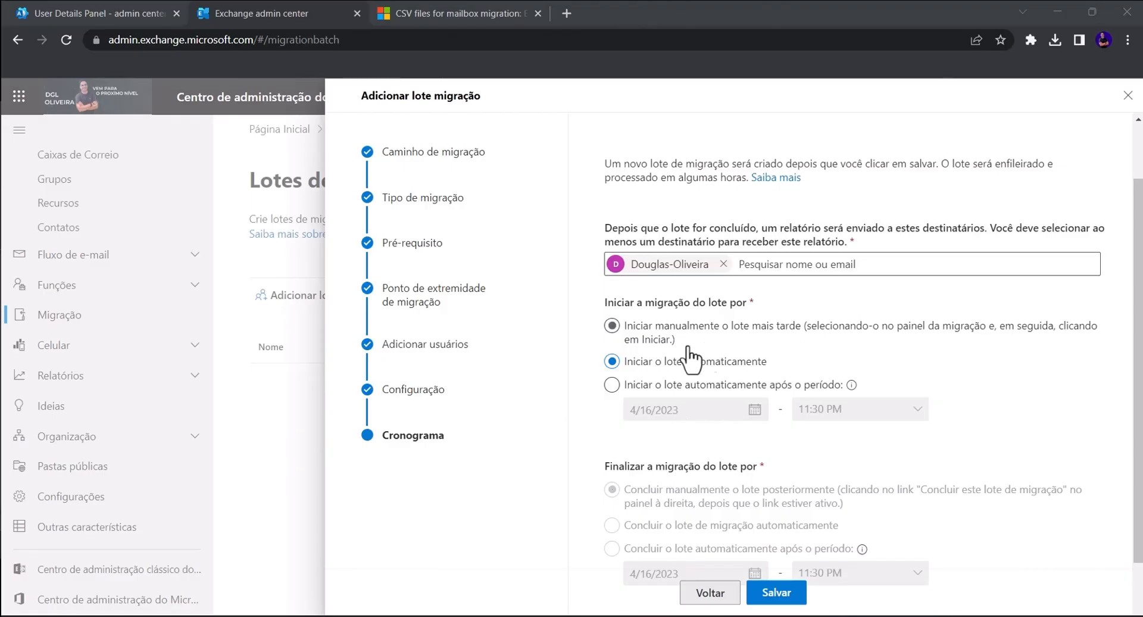
pyautogui.click(635, 387)
pyautogui.click(611, 385)
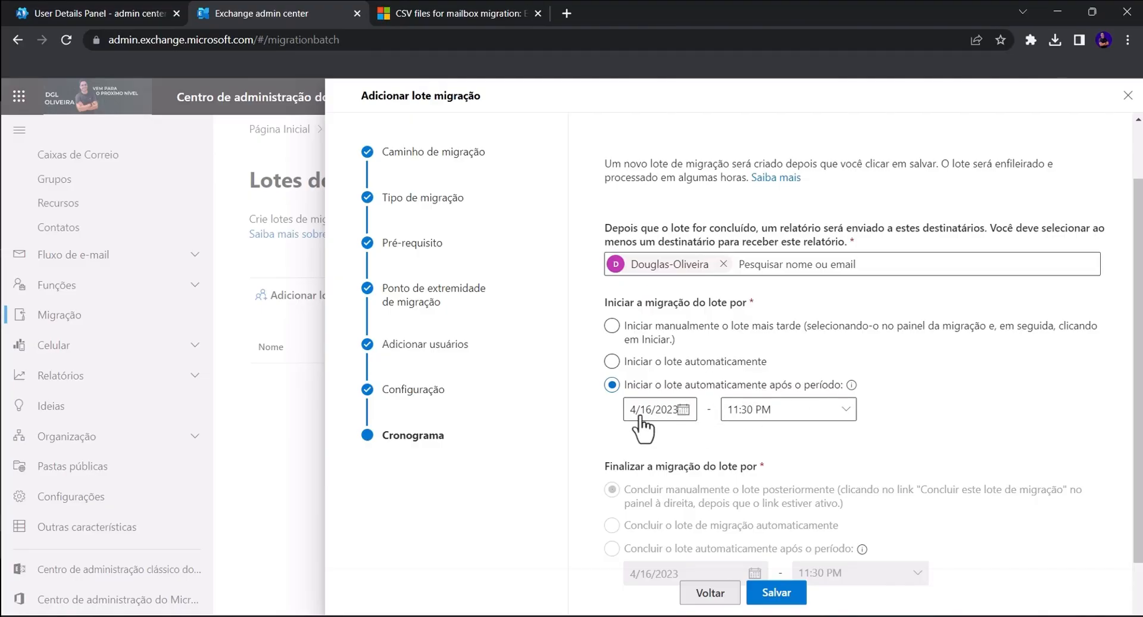
pyautogui.click(685, 411)
pyautogui.scroll(-1, 803, 444)
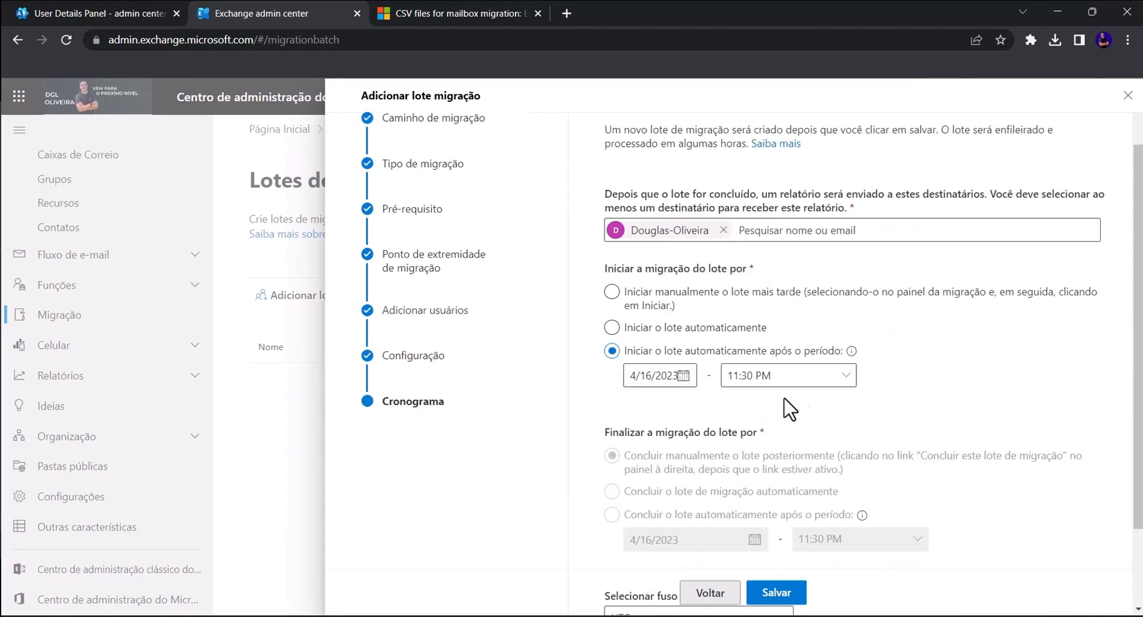
pyautogui.scroll(2, 687, 396)
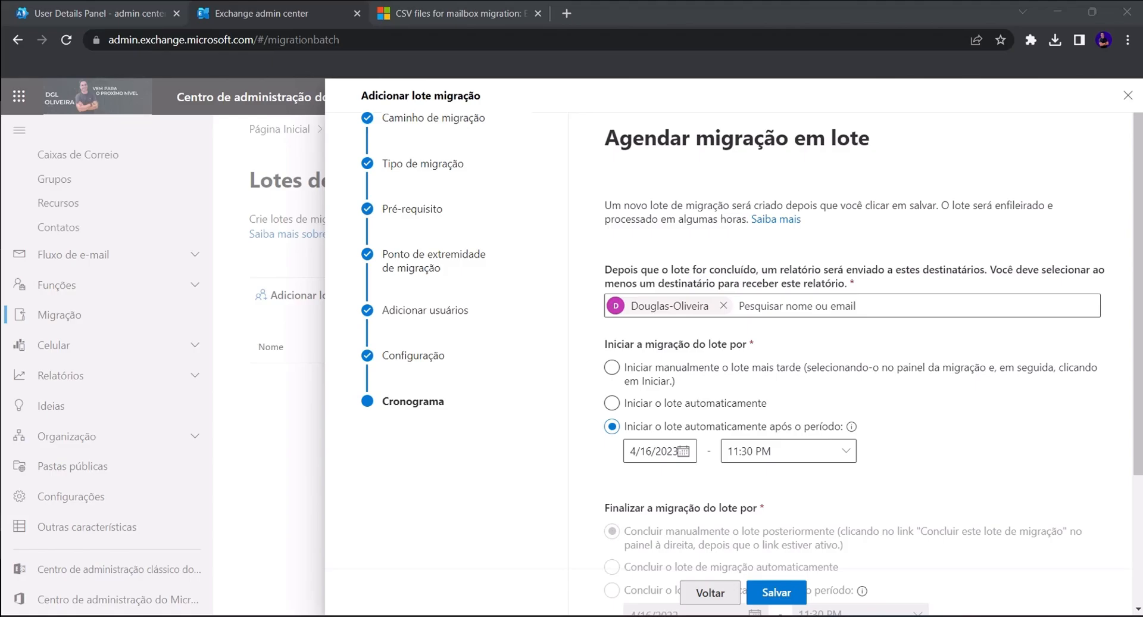
pyautogui.scroll(1, 752, 363)
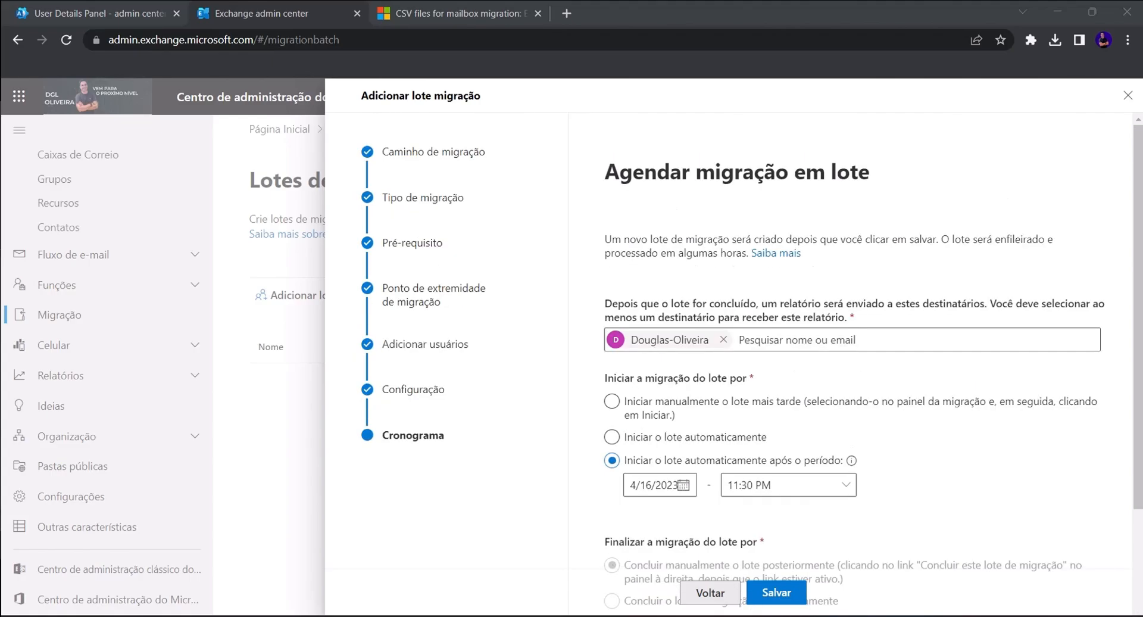